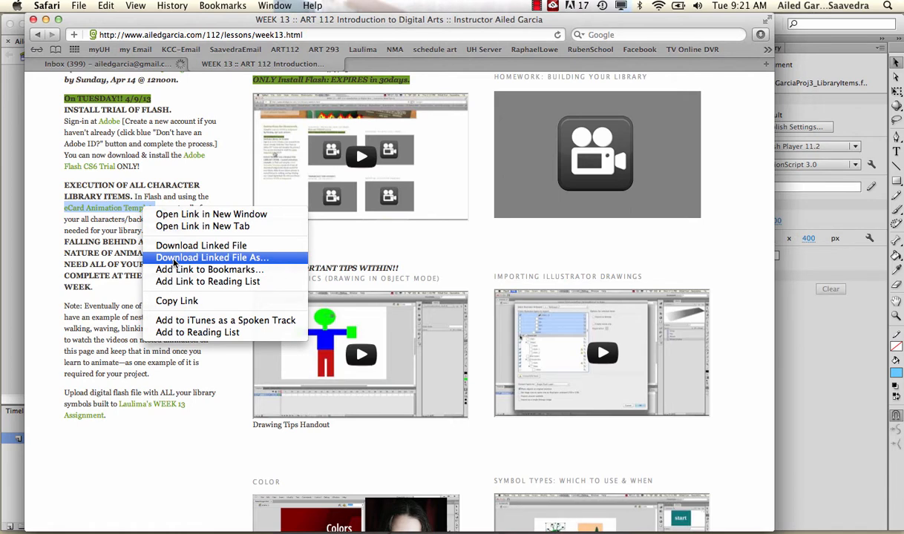
Download the linked eCard Animation Template to the Desktop as YourNameProj3_final.fla and close the browser window
click(175, 258)
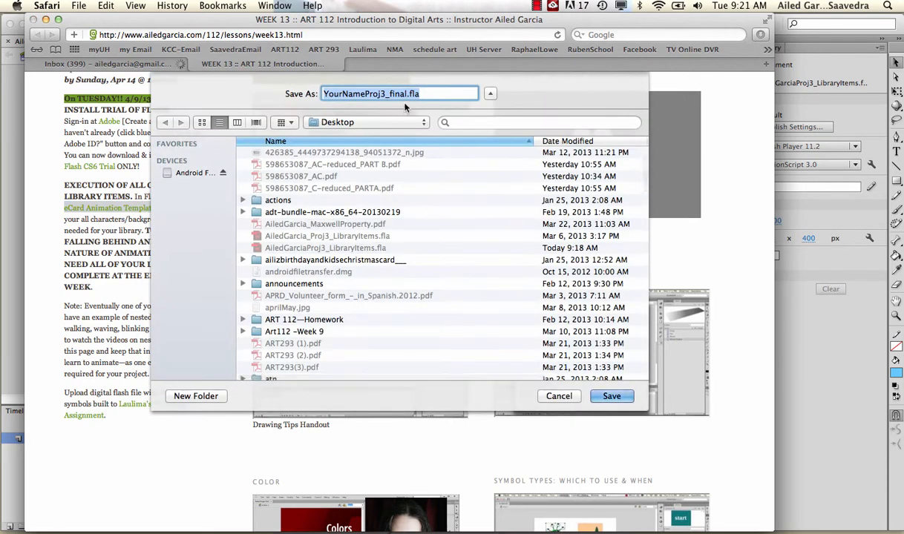
click(607, 395)
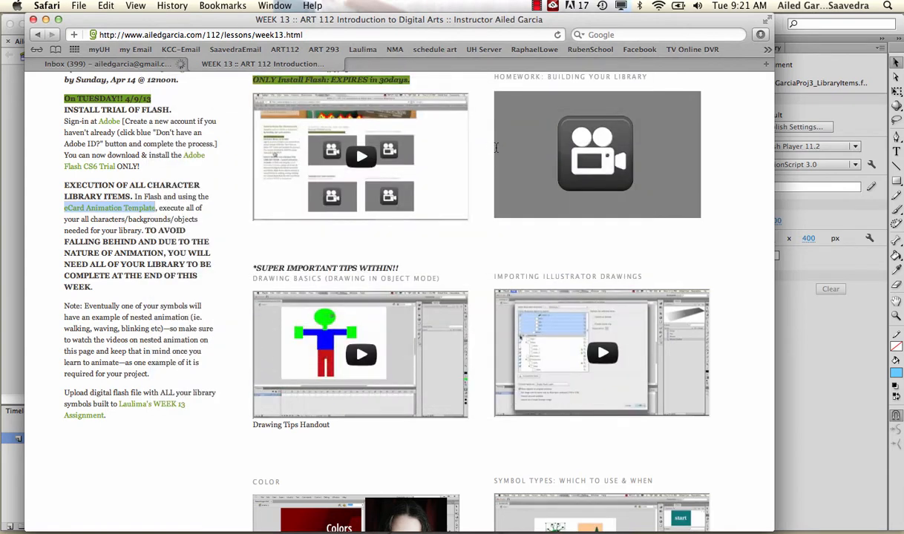
click(32, 20)
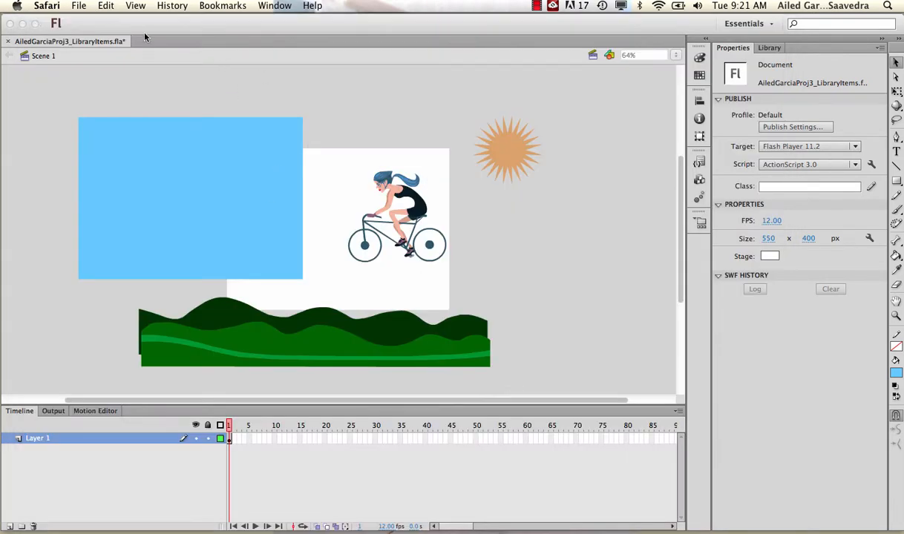
Switch to Flash and open YourNameProj3_final.fla from the Desktop
click(77, 5)
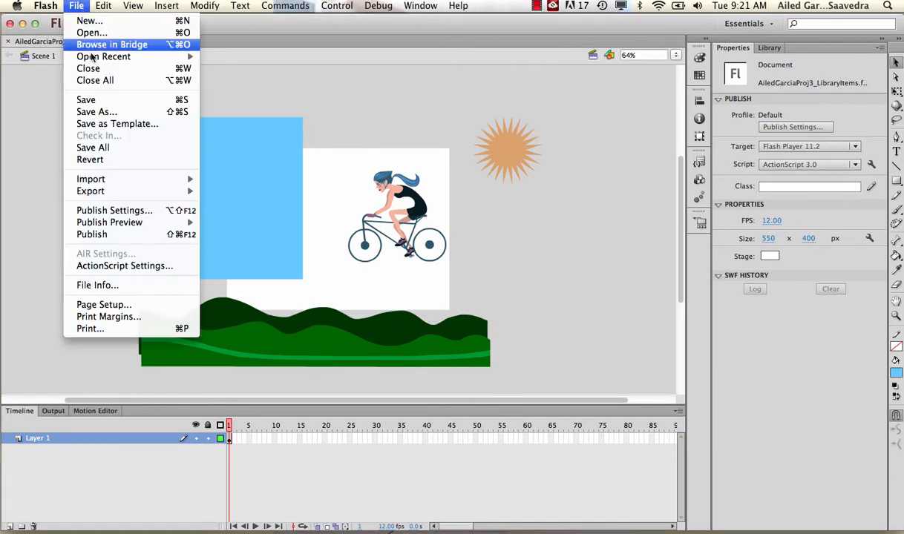
click(91, 33)
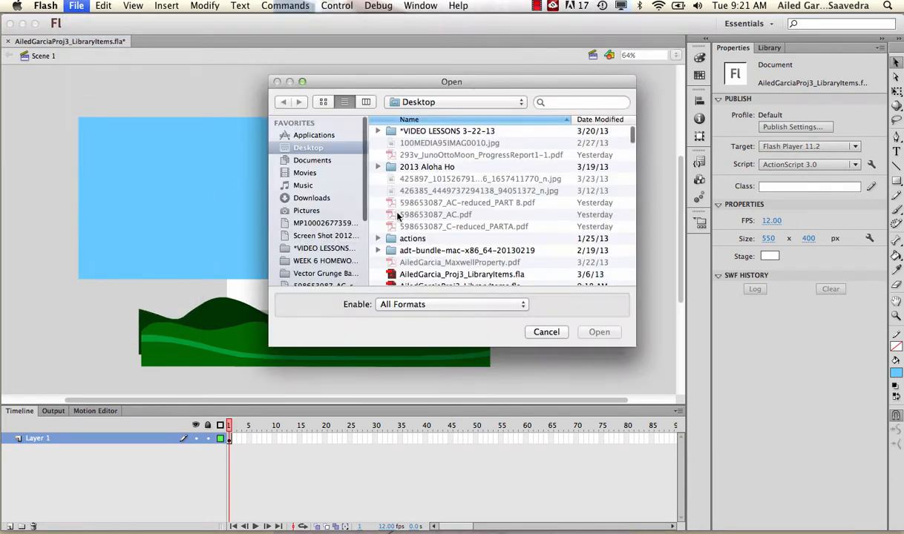
scroll(399, 215, down, 10)
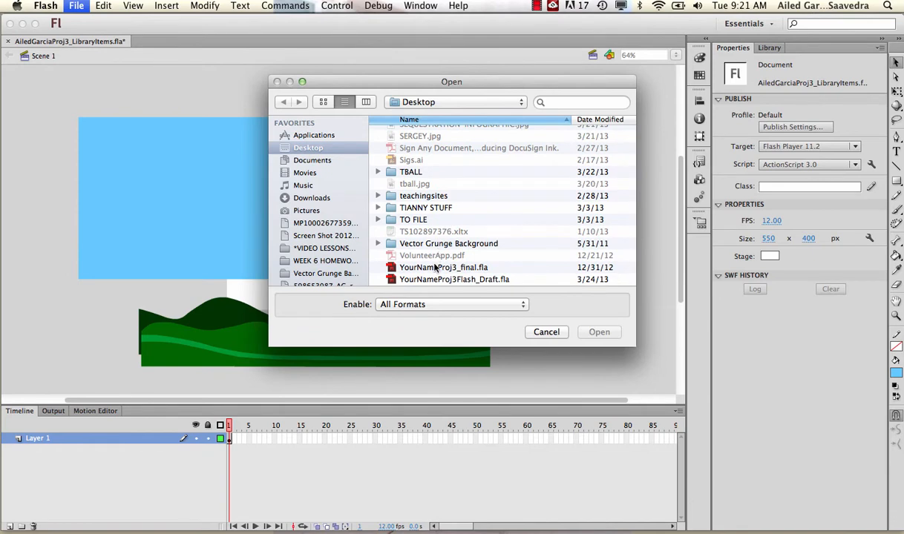
click(443, 268)
click(599, 332)
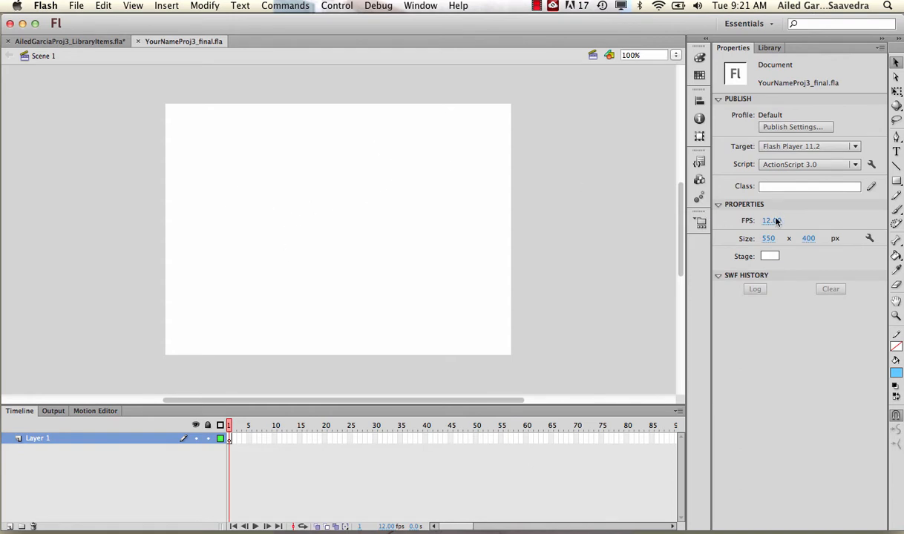
Paint a freehand blue line with the Brush tool across the stage, about 364 px wide and 166 px high
click(895, 210)
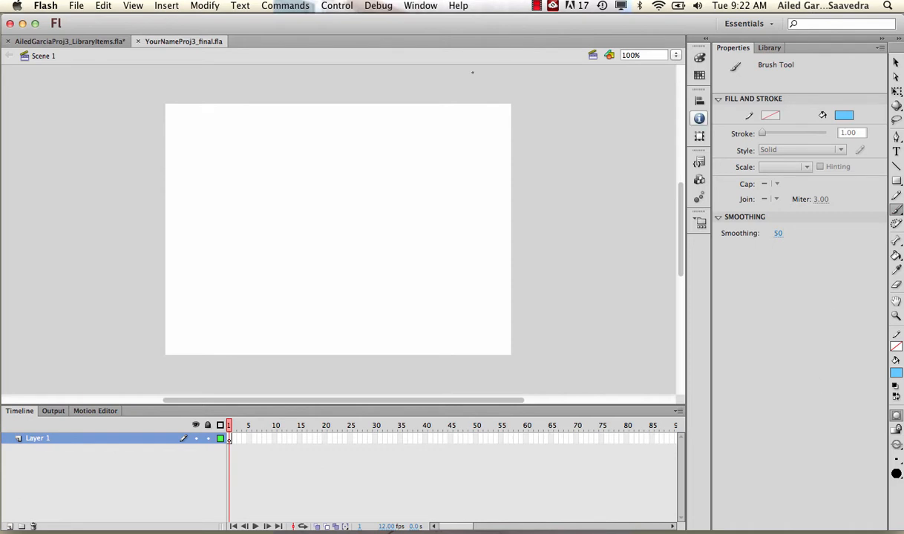
mouse_move(185, 204)
mouse_down()
mouse_move(229, 198)
mouse_move(304, 226)
mouse_move(294, 258)
mouse_move(407, 199)
mouse_up()
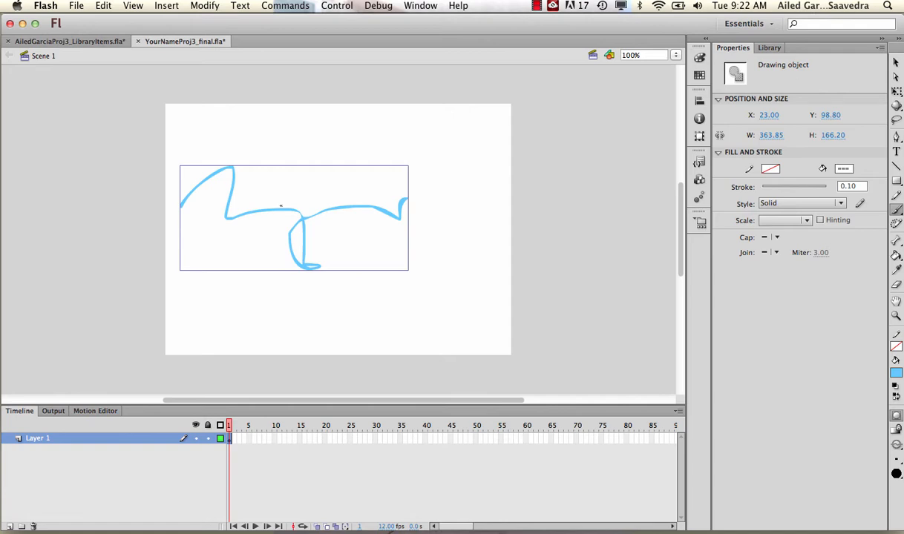
click(82, 5)
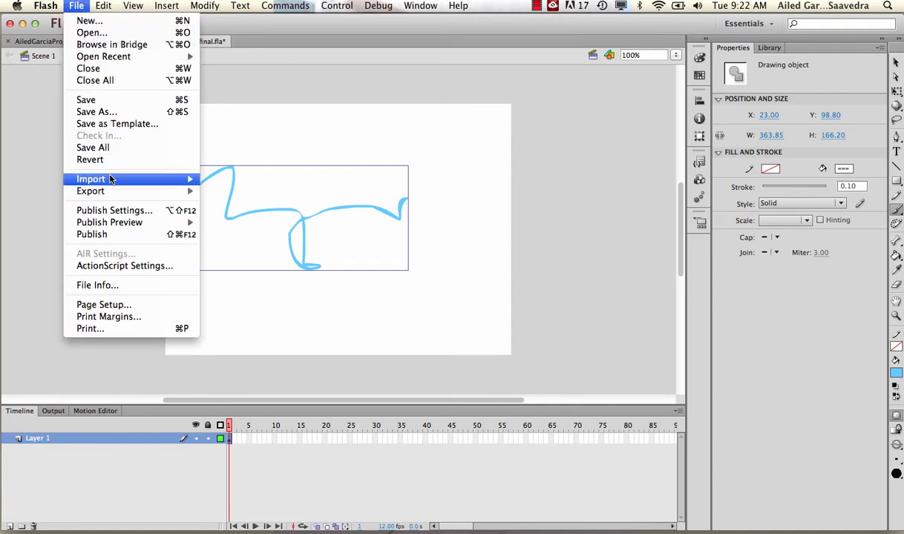
mouse_move(111, 179)
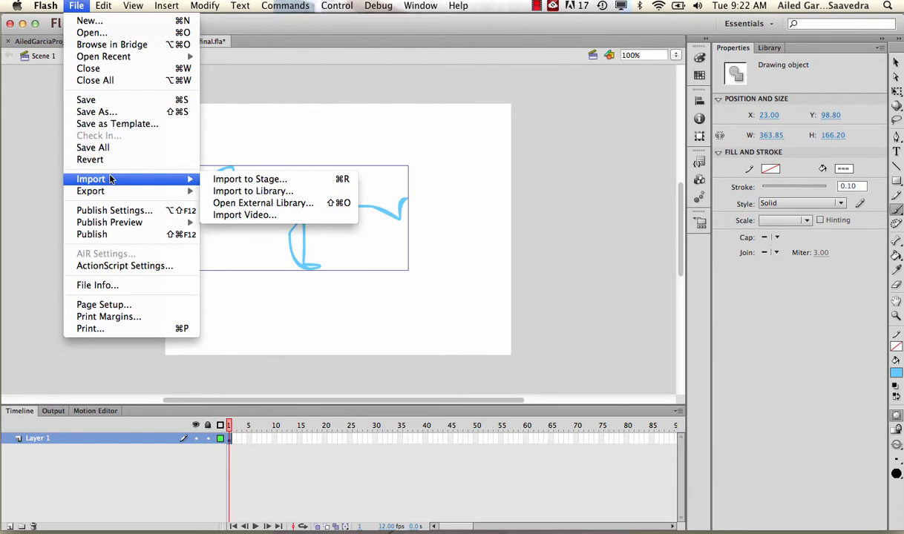
click(220, 184)
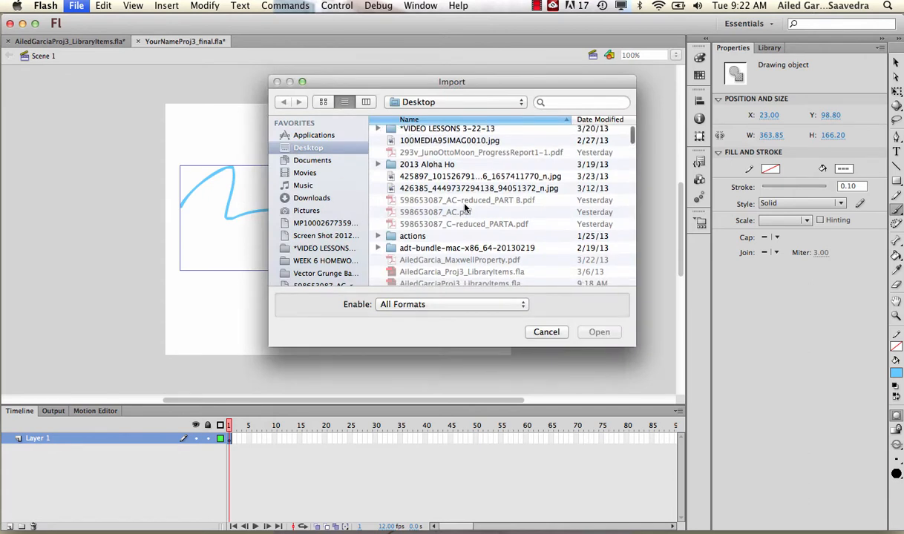
scroll(465, 207, down, 10)
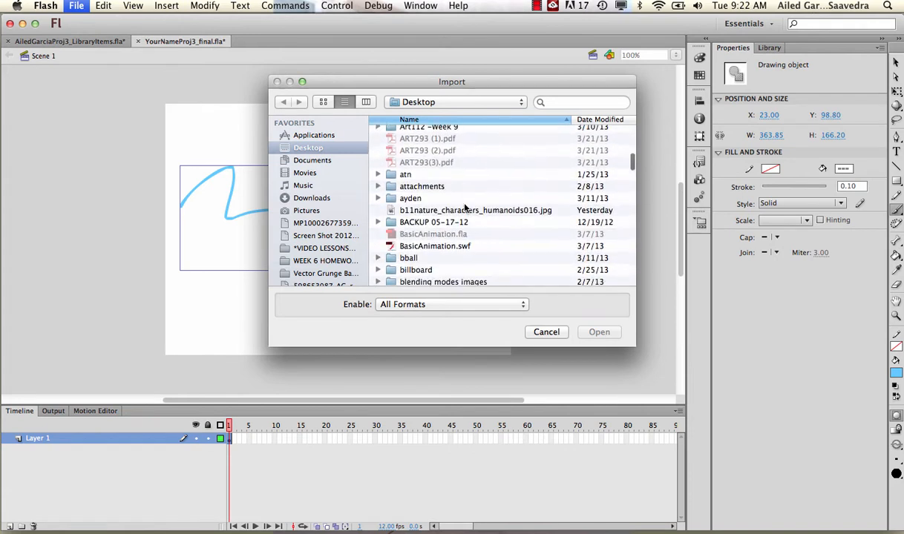
scroll(465, 208, down, 5)
click(529, 334)
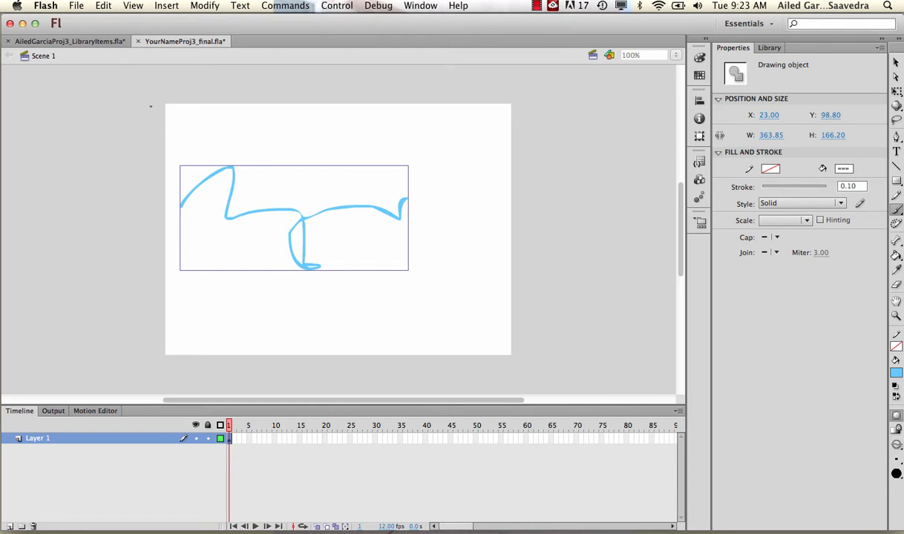
Switch to the library items document and examine the biker, sky, hills and sun artwork by selecting each with the Selection tool
click(93, 42)
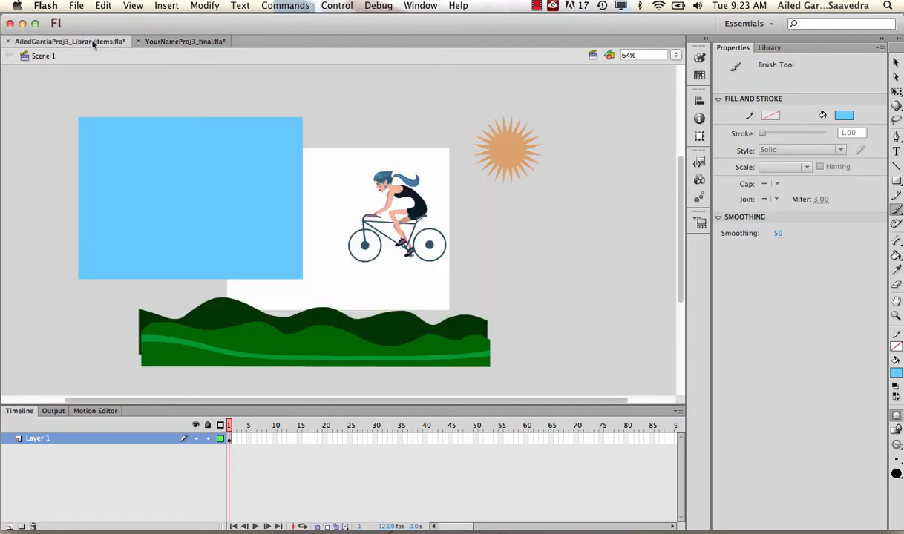
click(895, 63)
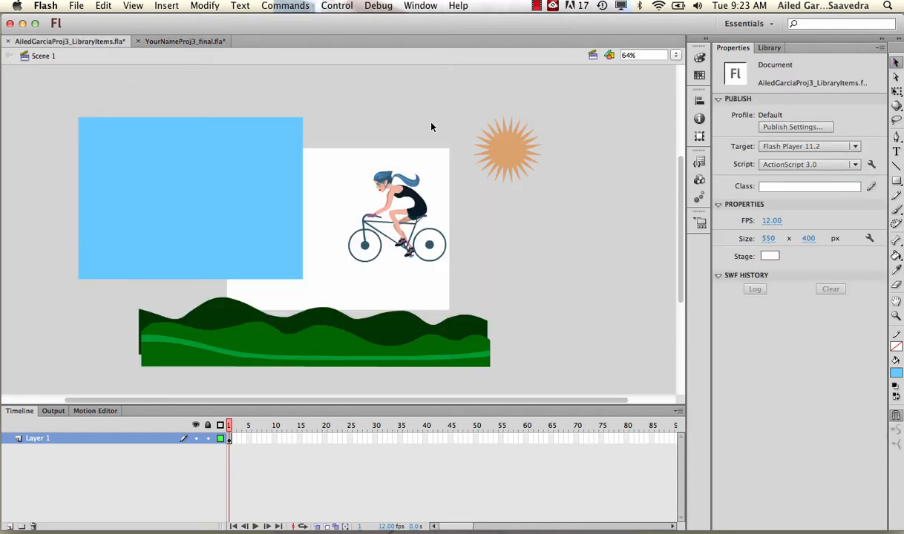
drag(345, 132, 438, 267)
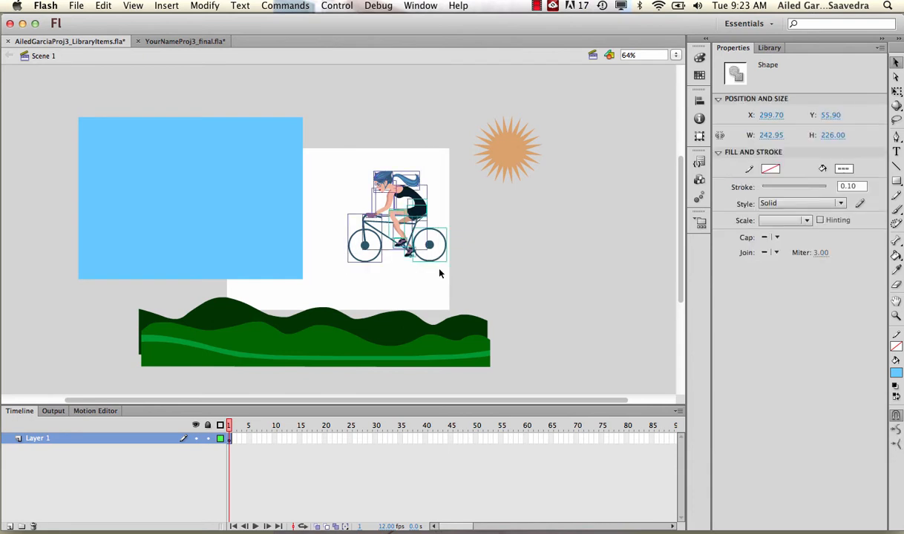
click(344, 121)
click(204, 148)
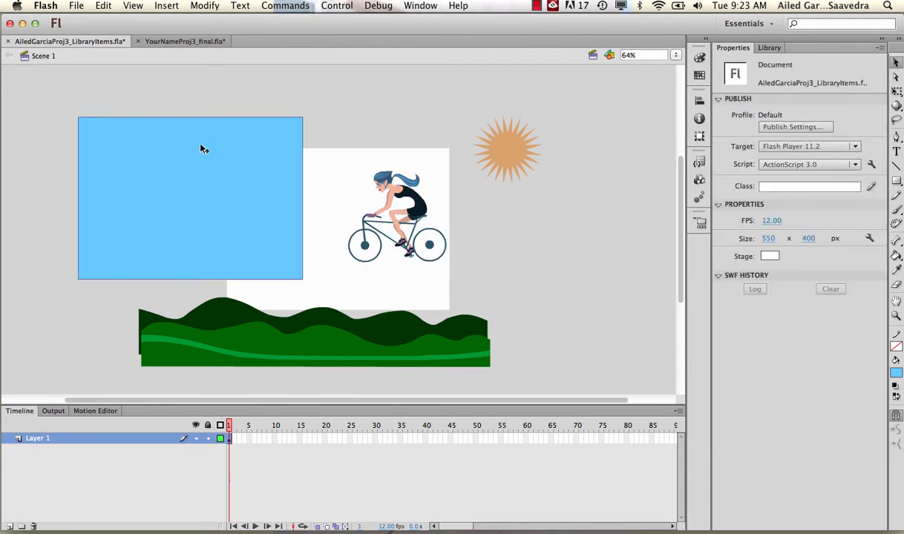
click(207, 323)
click(218, 345)
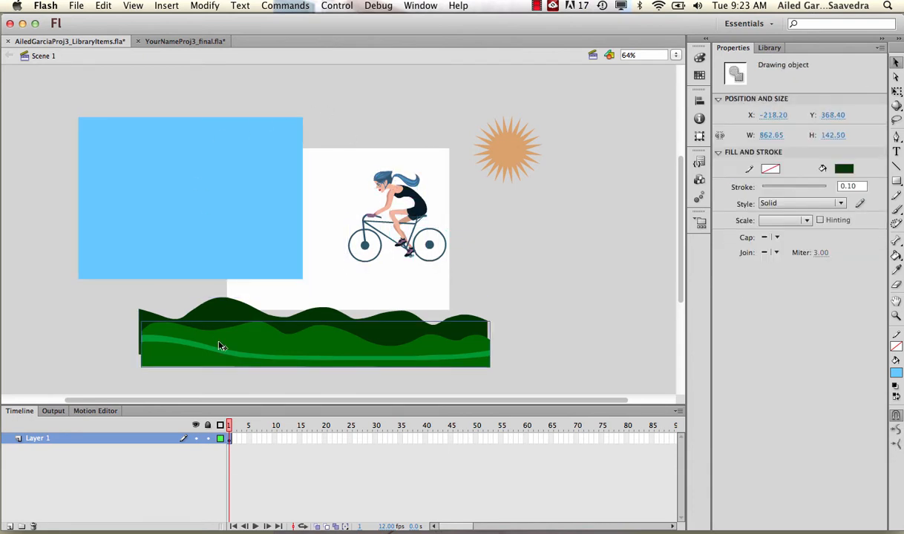
click(502, 145)
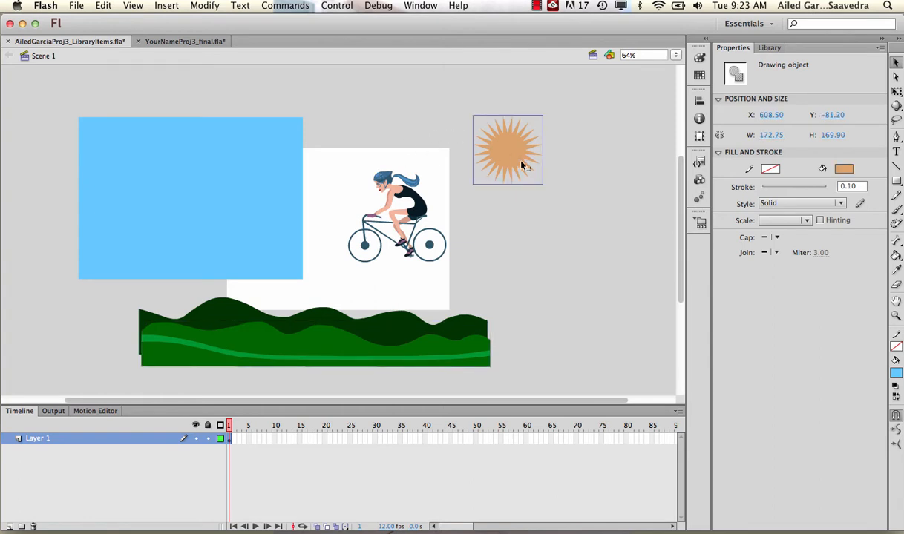
click(273, 245)
click(288, 331)
click(286, 330)
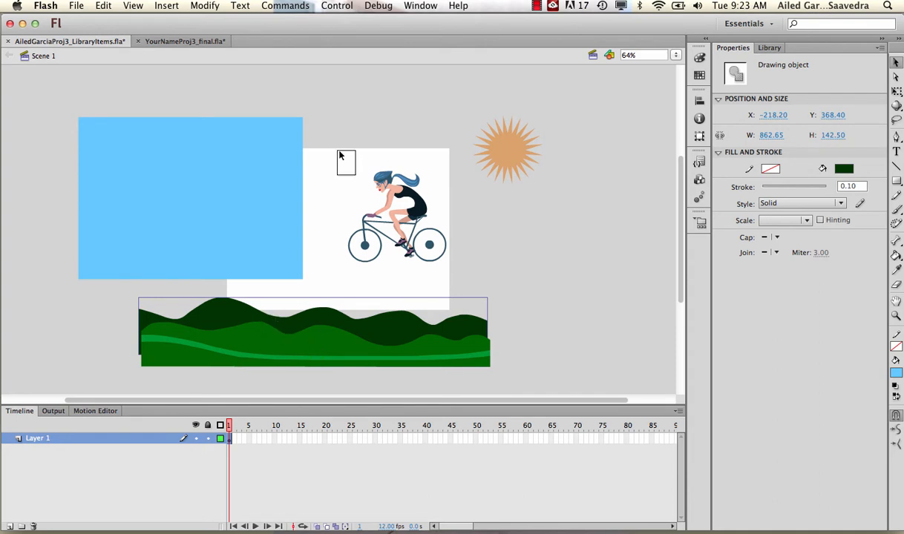
drag(341, 159, 451, 288)
click(457, 245)
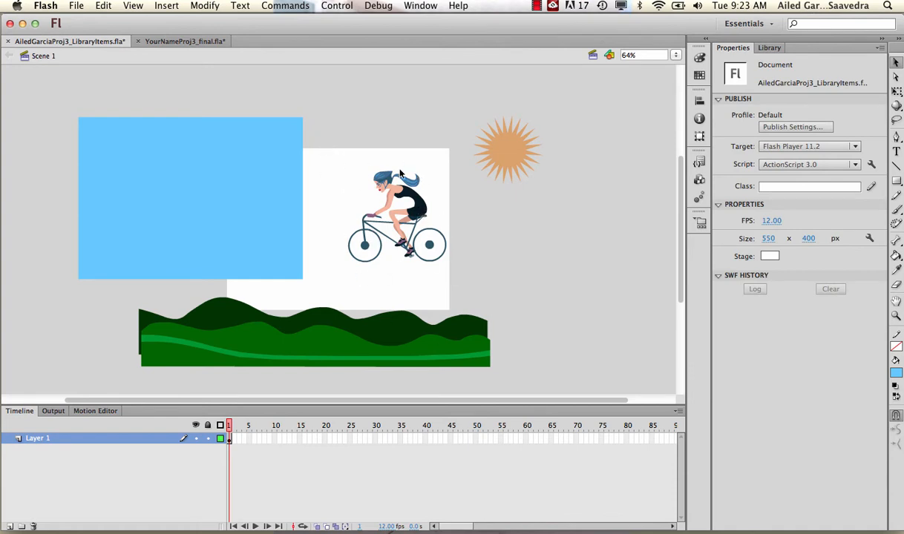
drag(318, 163, 451, 274)
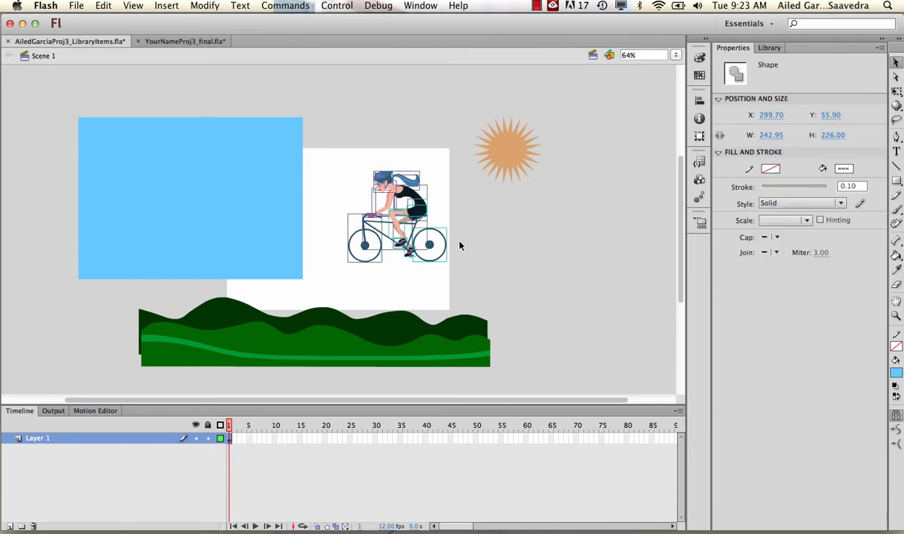
click(459, 246)
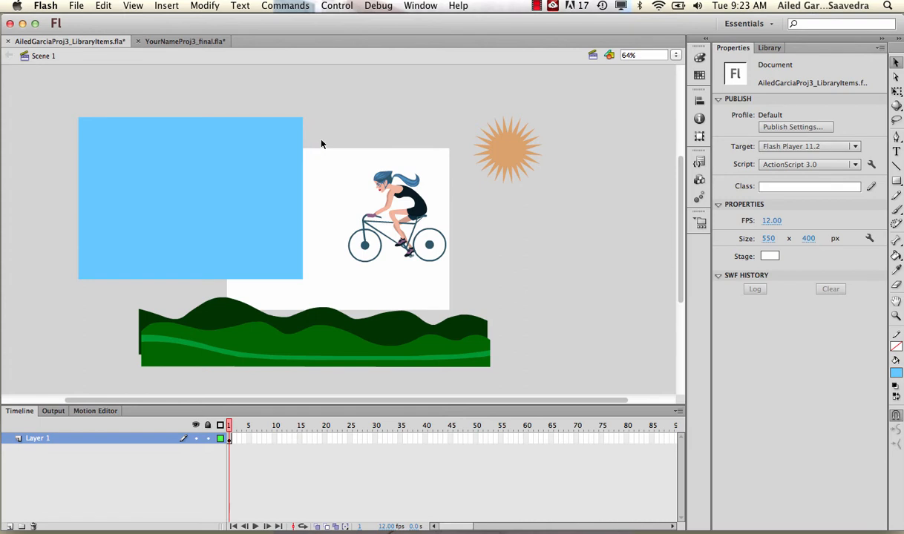
Show the document's library and convert all the biker and bicycle shapes to one graphic symbol named Biker
click(770, 48)
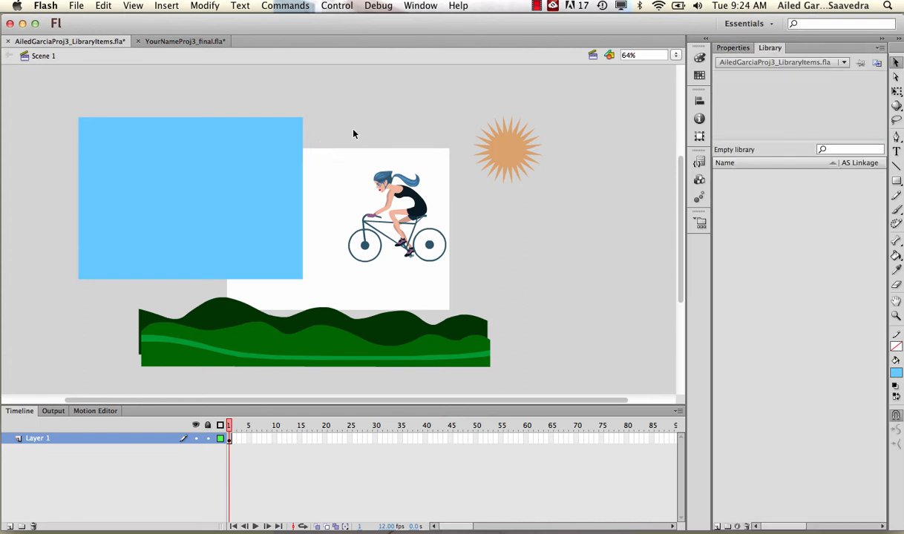
drag(336, 148, 451, 267)
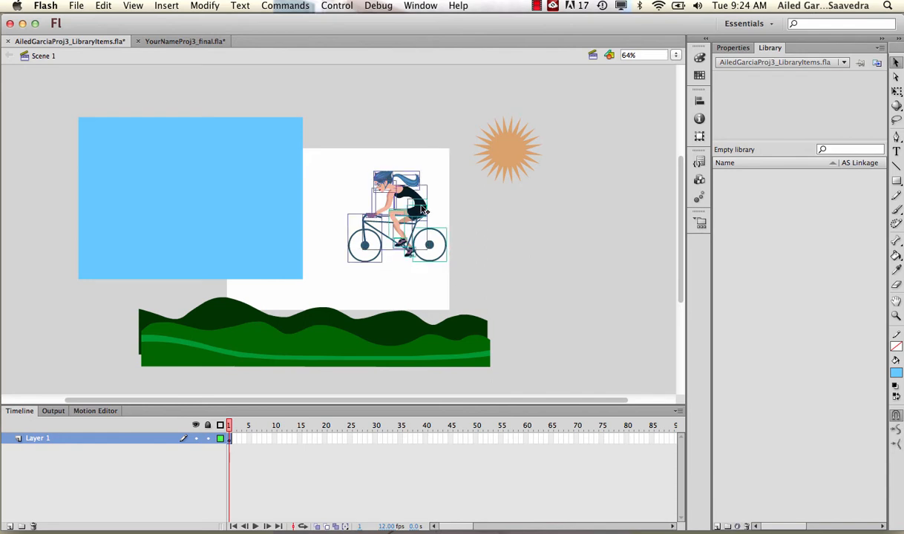
right_click(354, 179)
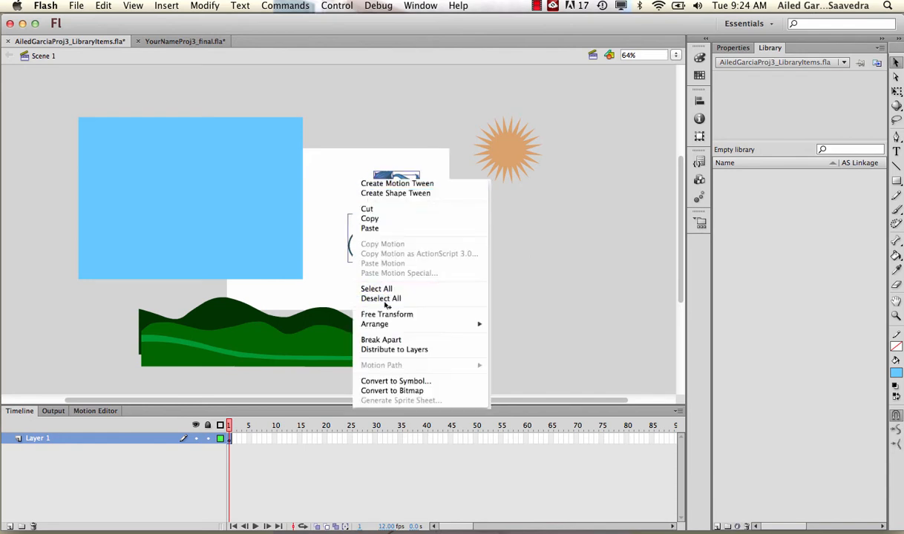
click(392, 381)
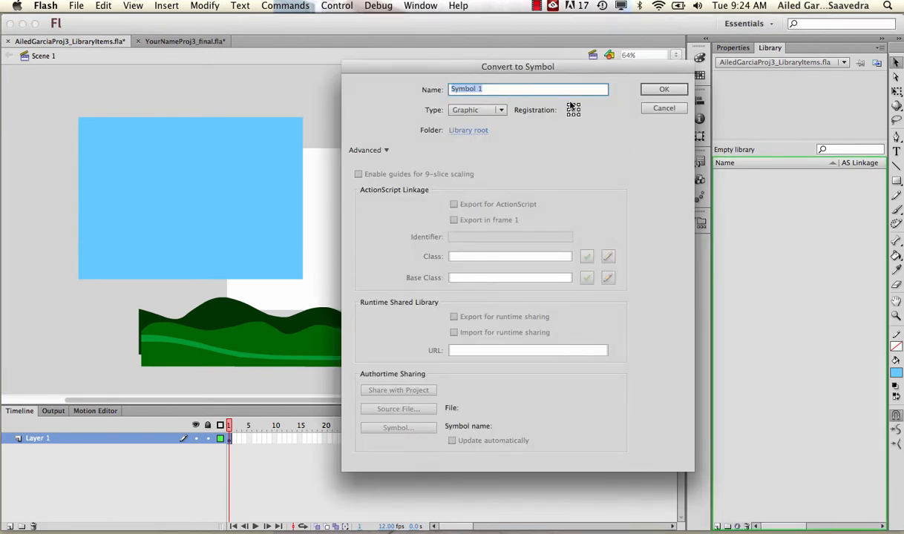
text(Biker)
click(660, 90)
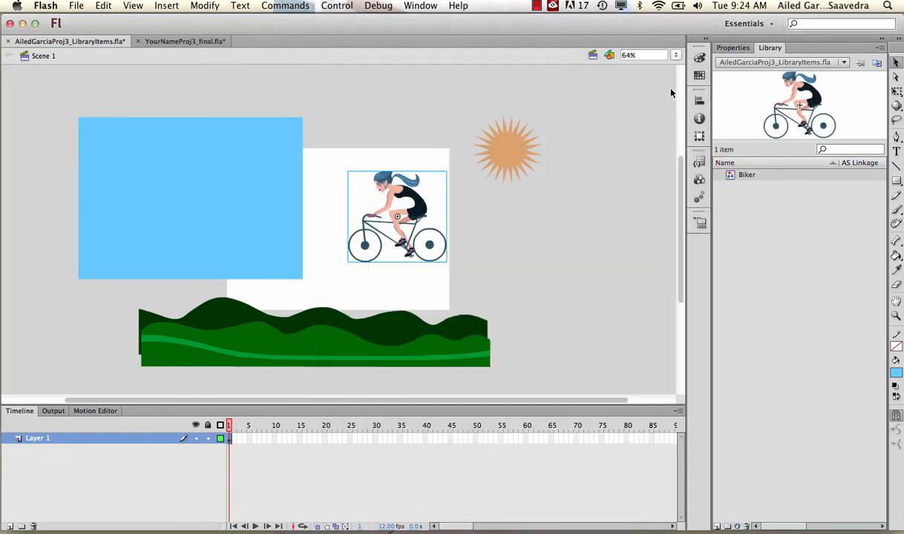
Convert the orange sun drawing to a graphic symbol named Sun
click(509, 160)
right_click(510, 161)
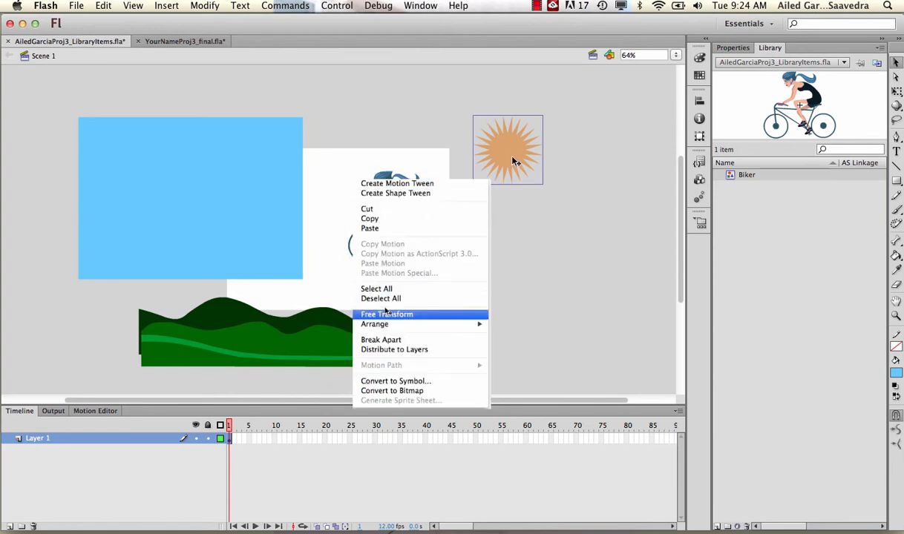
click(393, 380)
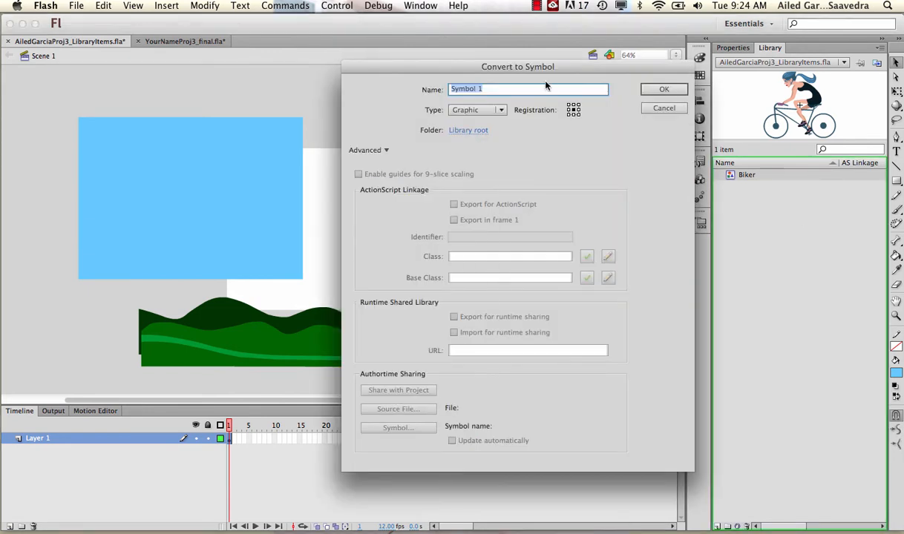
text(Sun)
click(662, 89)
Convert the blue rectangle to a graphic symbol named Sky
right_click(158, 189)
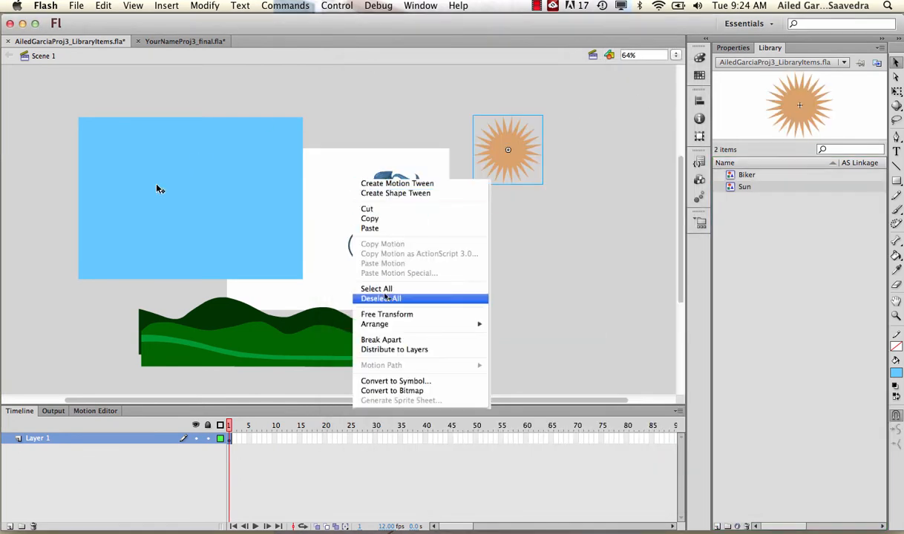
click(393, 378)
text(Sky)
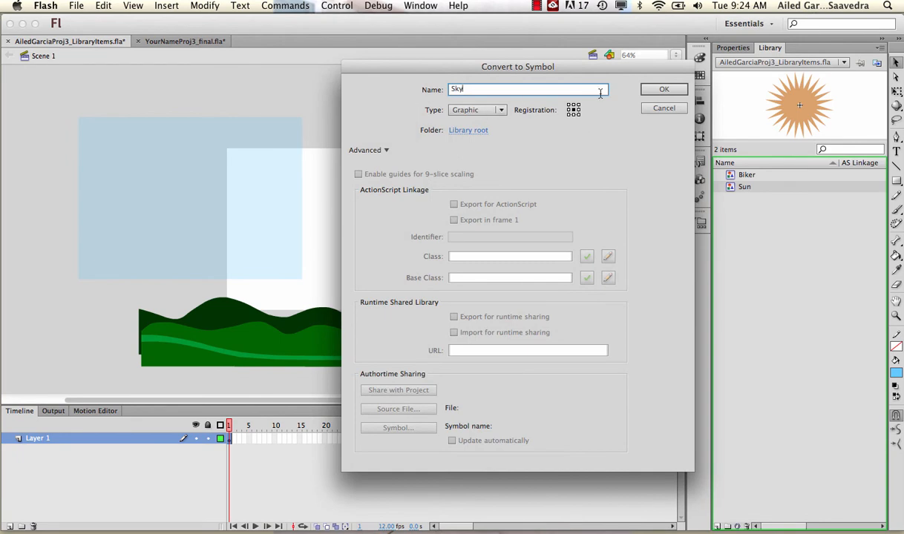
key(Return)
Convert both green hill shapes together to one graphic symbol named Hills
drag(104, 309, 421, 394)
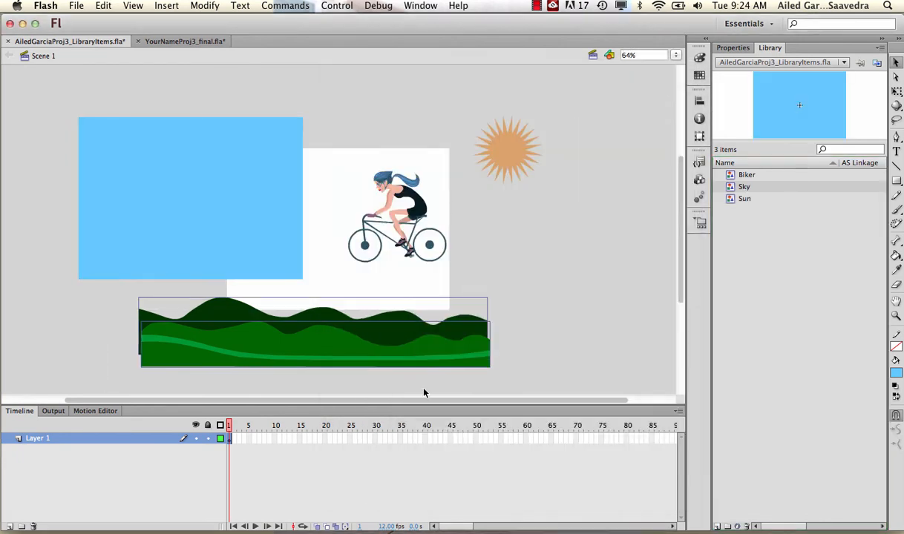
right_click(402, 363)
click(392, 382)
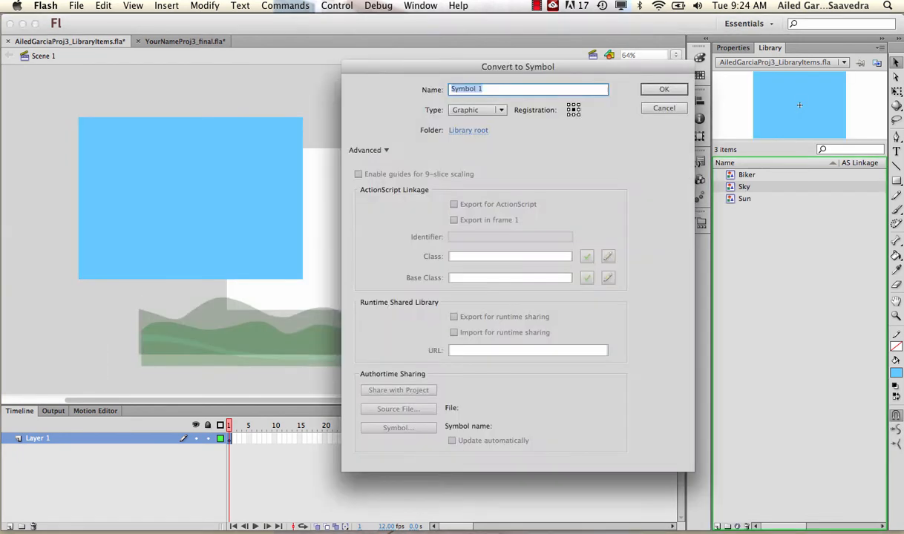
text(Hills)
click(658, 89)
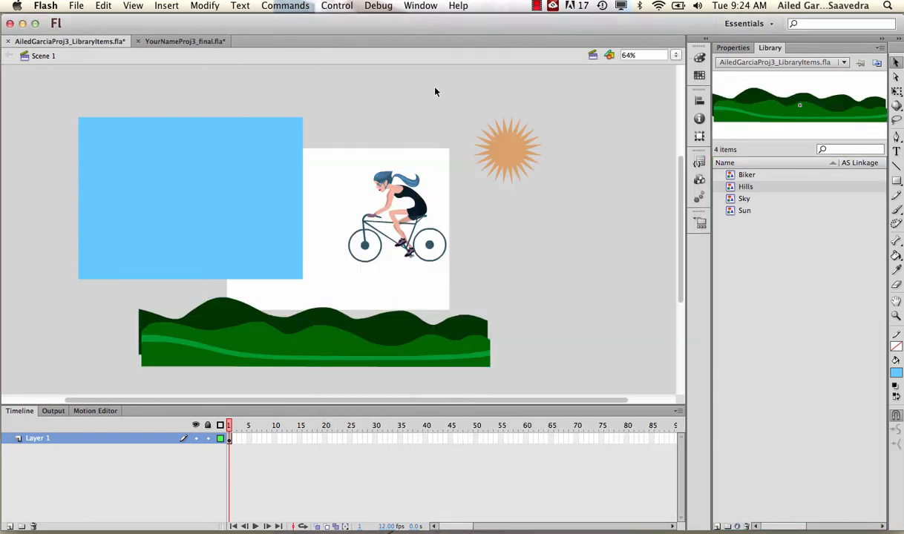
Check the new symbols by selecting the artwork on the stage and previewing Biker, Hills, Sky and Sun in the library
click(277, 137)
click(475, 154)
click(395, 180)
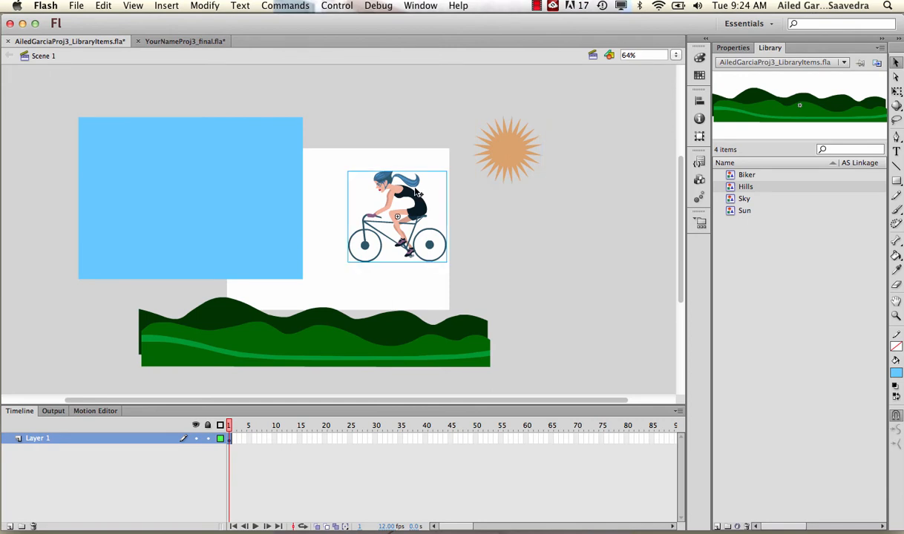
click(492, 144)
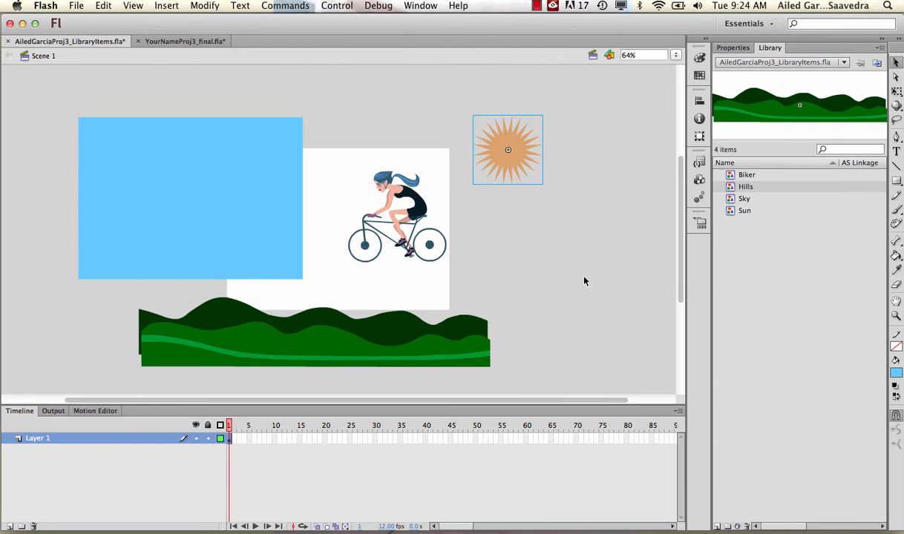
click(749, 199)
key(Down)
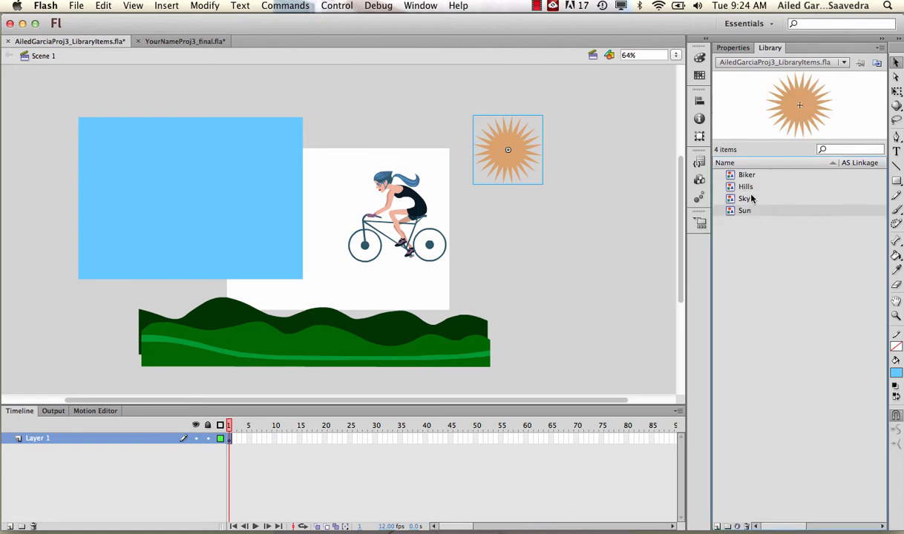
click(741, 175)
click(745, 187)
click(743, 198)
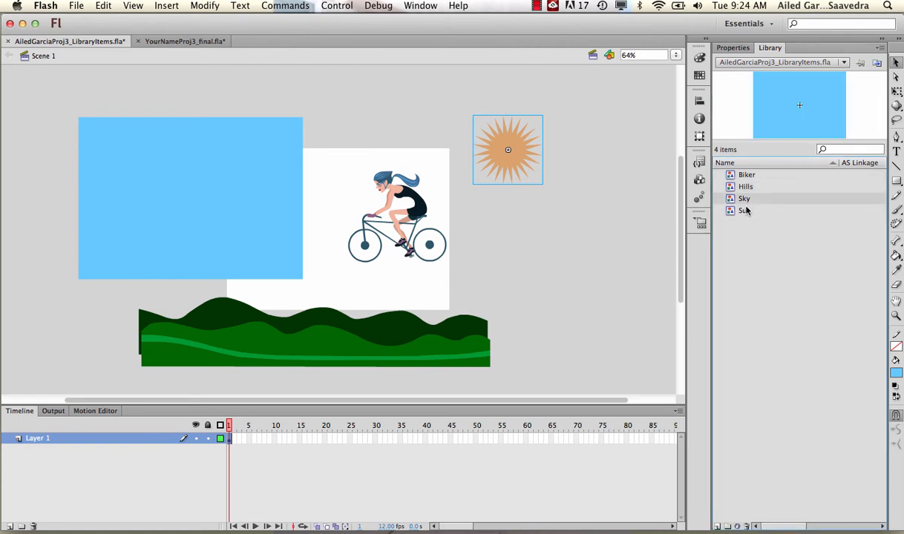
click(746, 211)
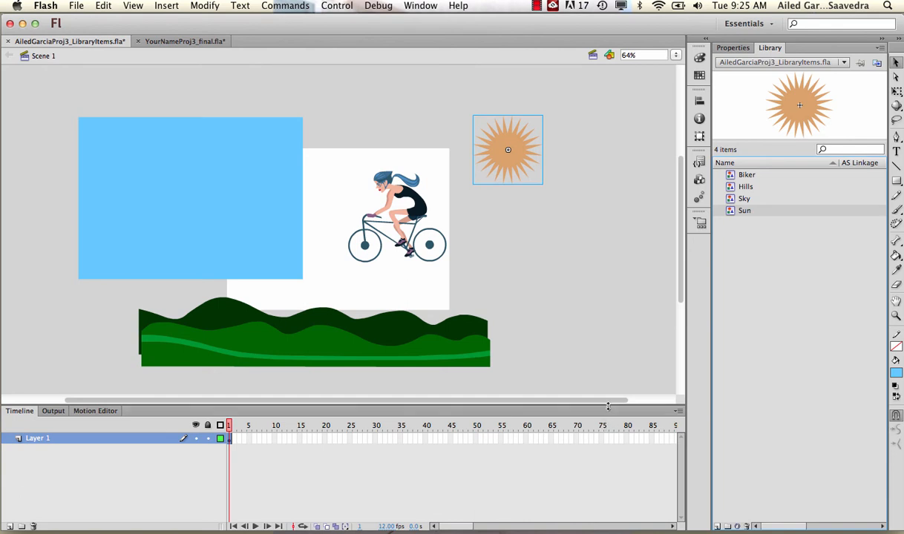
click(532, 421)
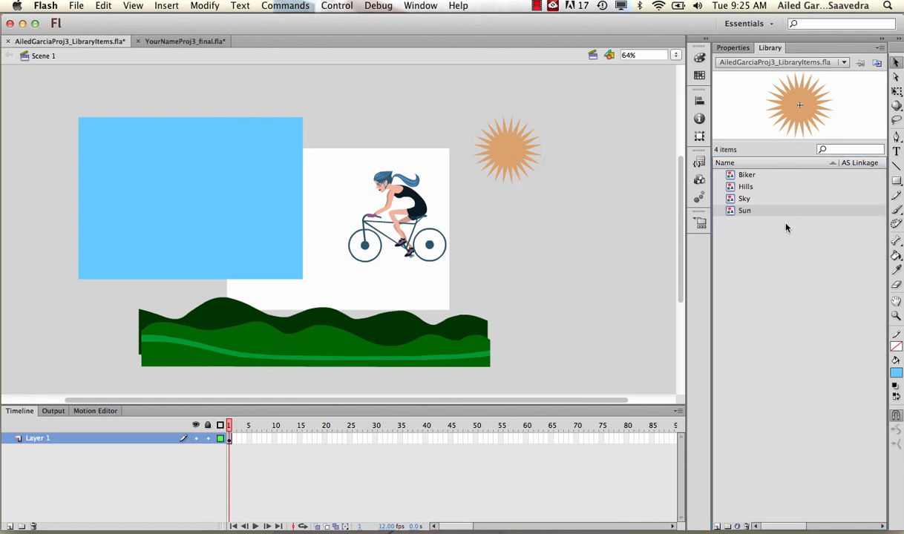
Save the library items document to the Desktop as a Flash CS6 Document (*.fla), keeping its file name
click(81, 5)
click(96, 112)
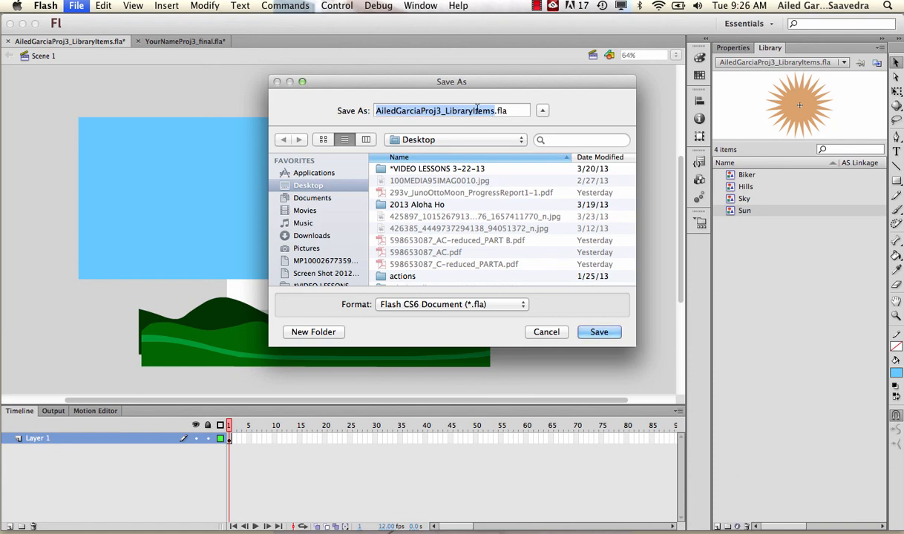
click(598, 331)
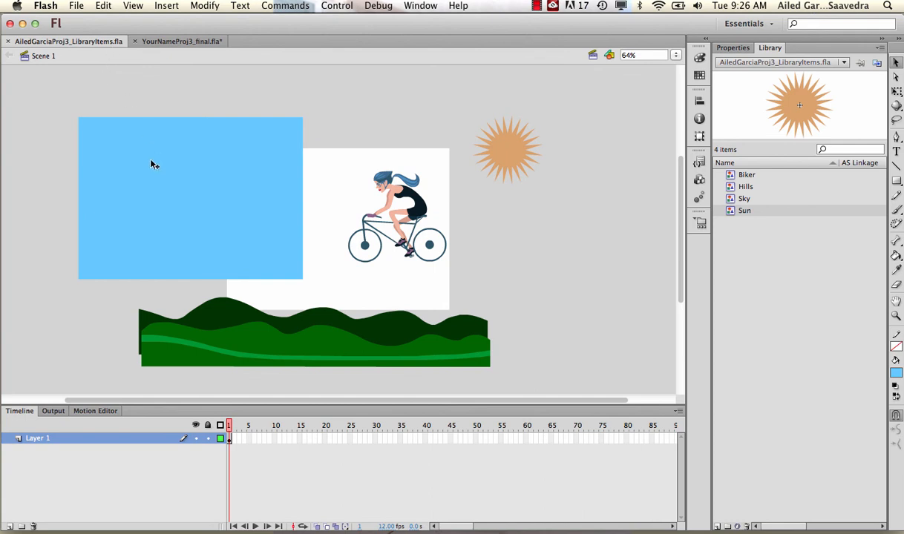